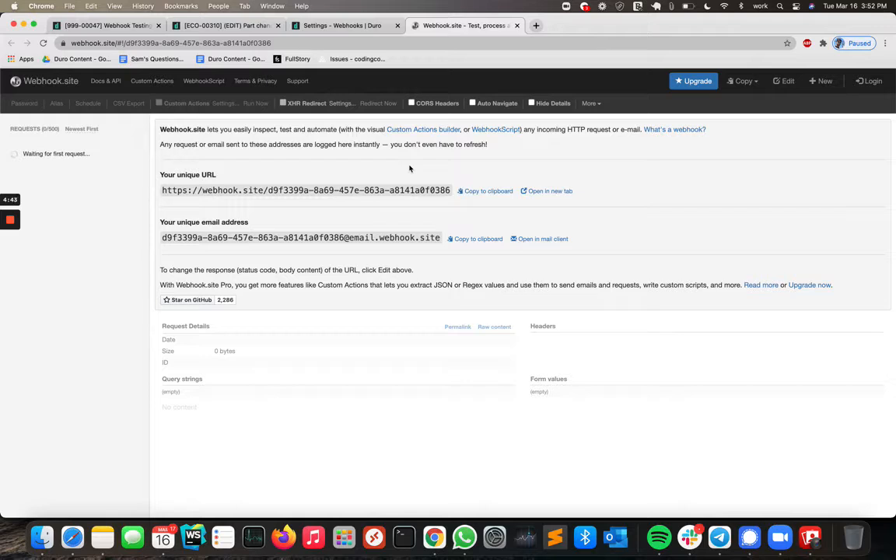
Open the Webhooks settings and start a new webhook, focusing its URL field.
click(141, 27)
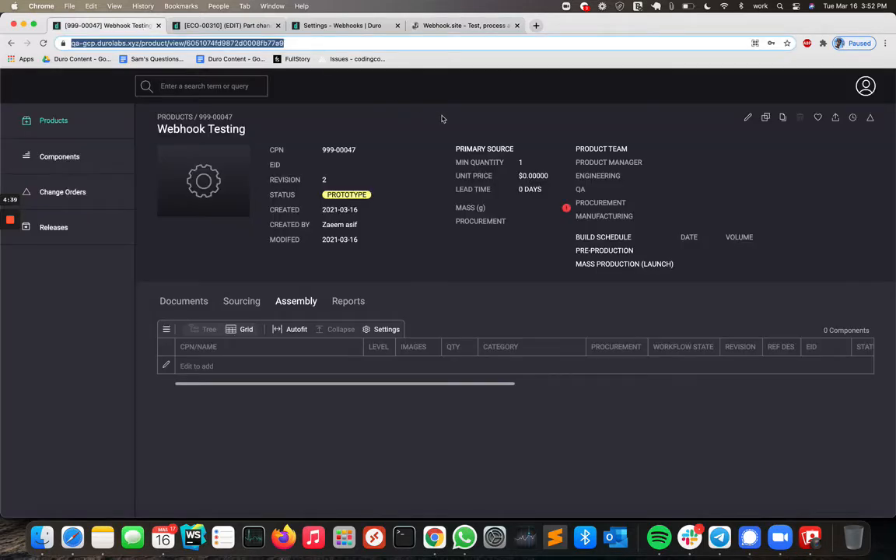
click(866, 87)
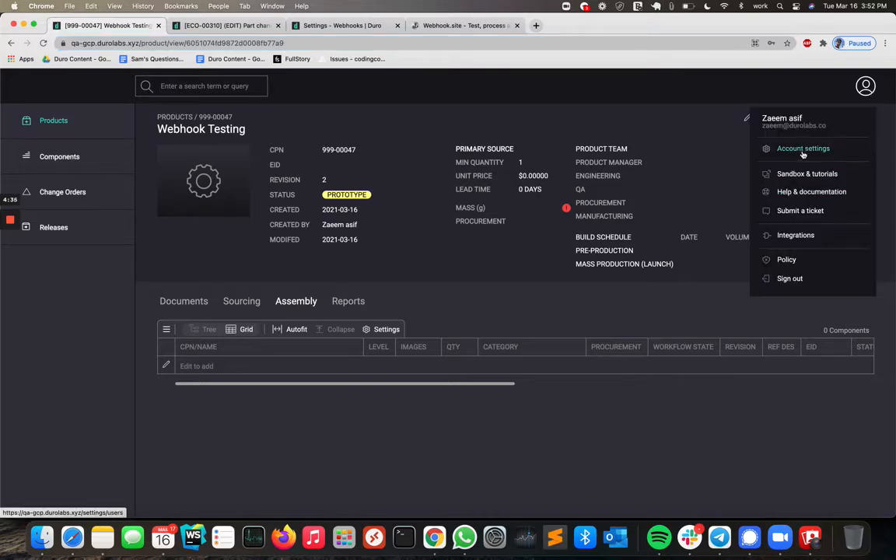
click(306, 25)
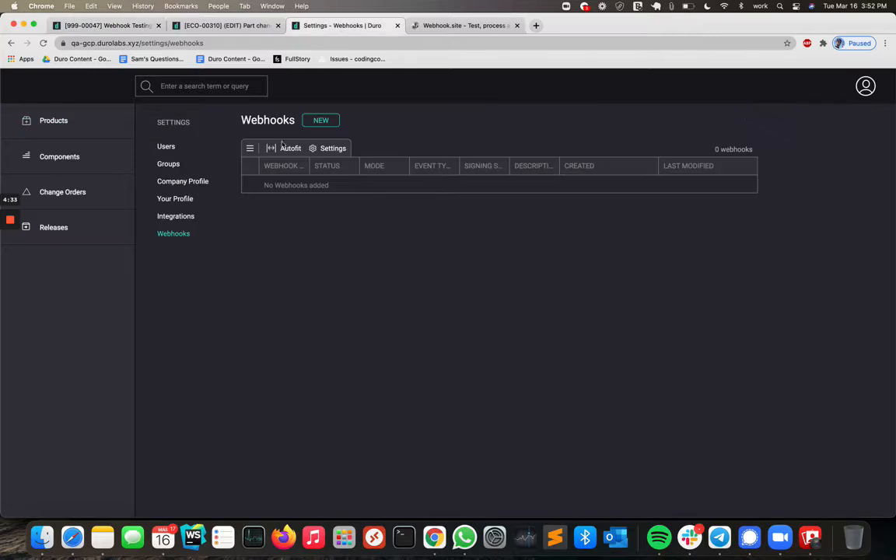
click(321, 118)
click(367, 199)
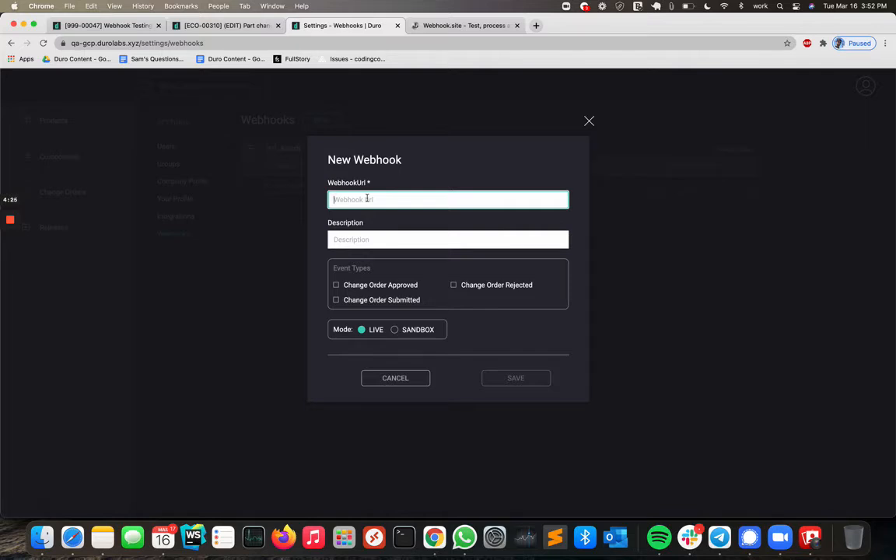
Copy the unique webhook.site URL and paste it as the new webhook's URL.
click(465, 25)
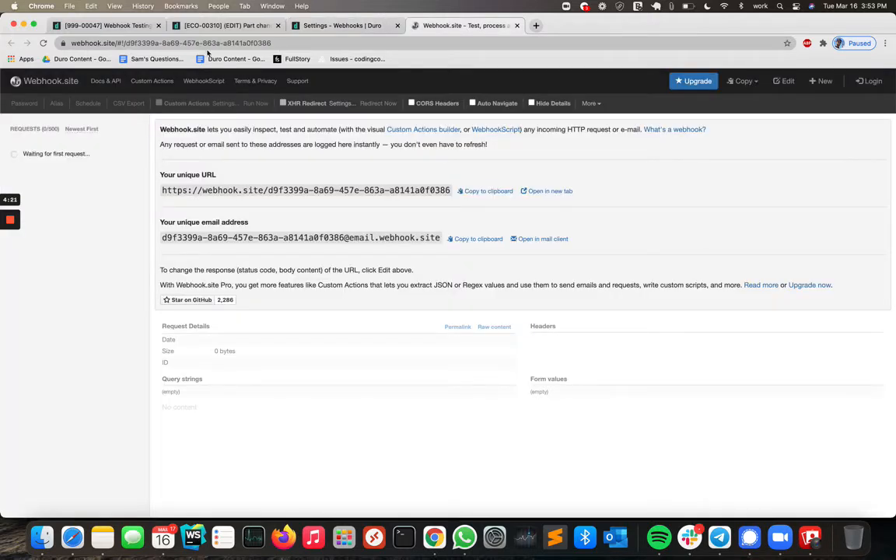
click(487, 190)
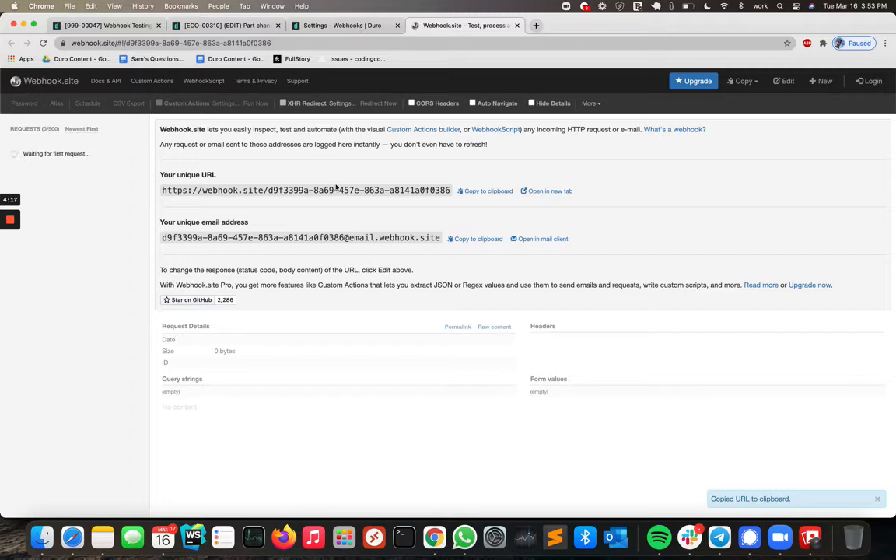
click(342, 25)
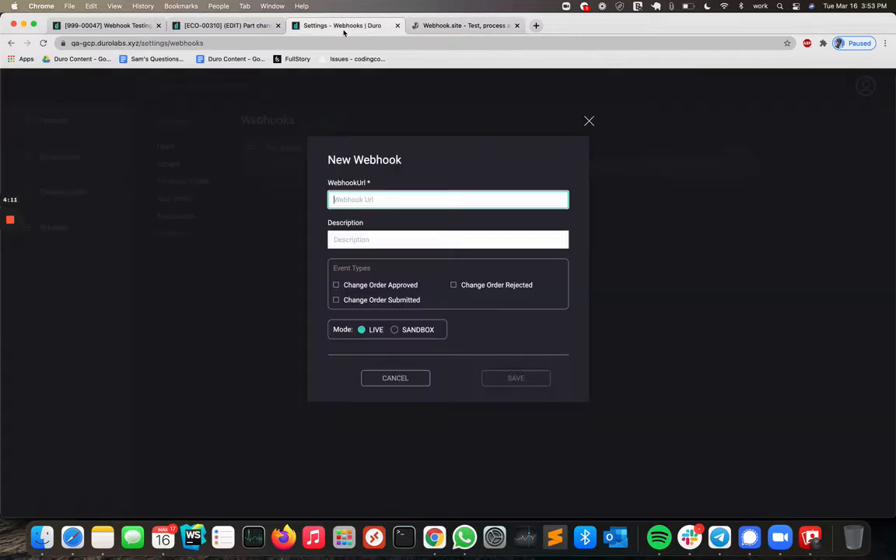
key(super+v)
Describe the webhook as CO approval, subscribe it to Change Order Approved events, and save it.
click(367, 240)
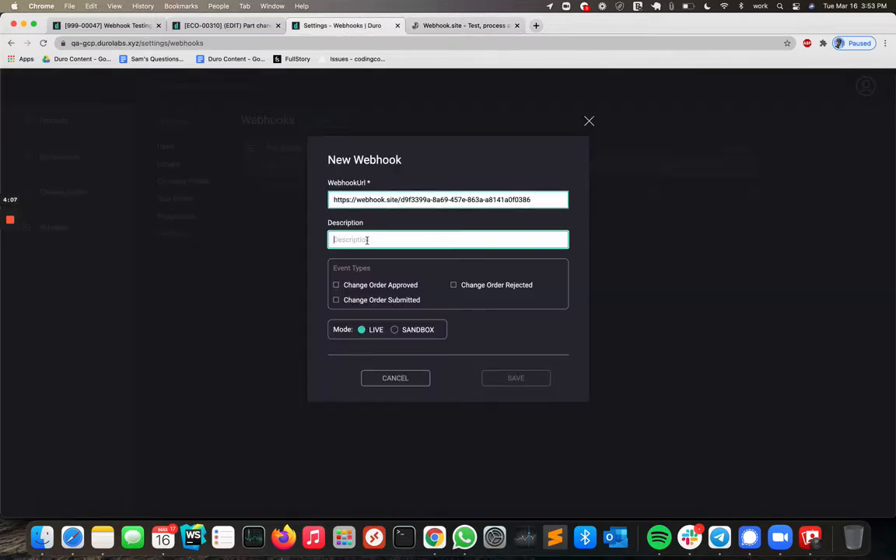
text(CO approval)
click(336, 286)
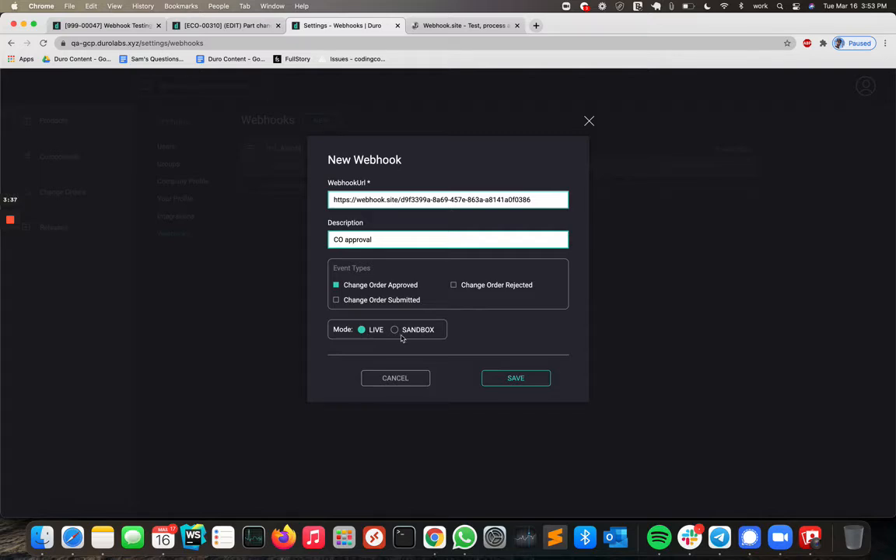
click(491, 377)
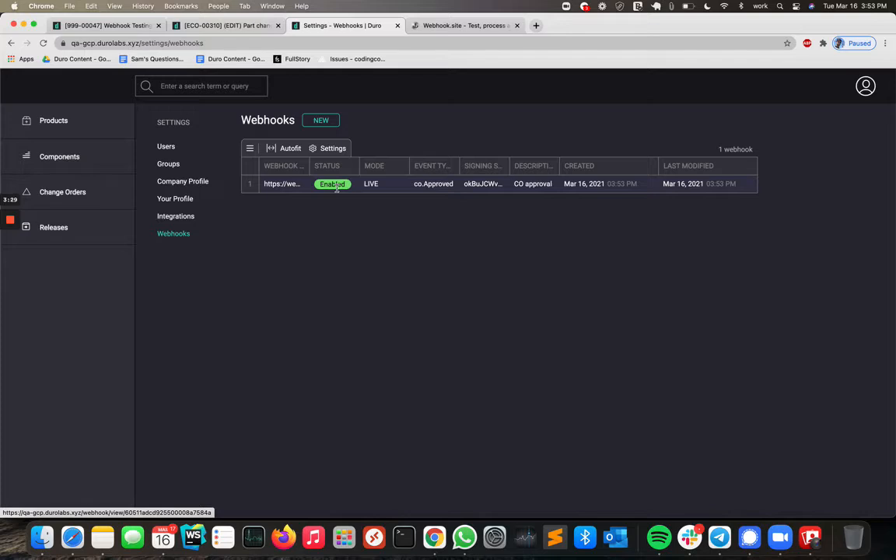
Open the new webhook's details and select its signing secret.
click(305, 190)
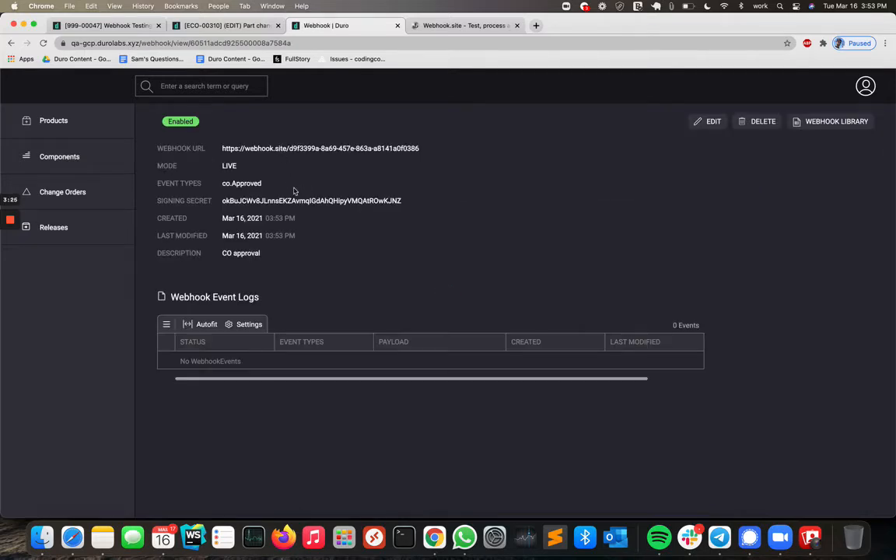
double_click(250, 201)
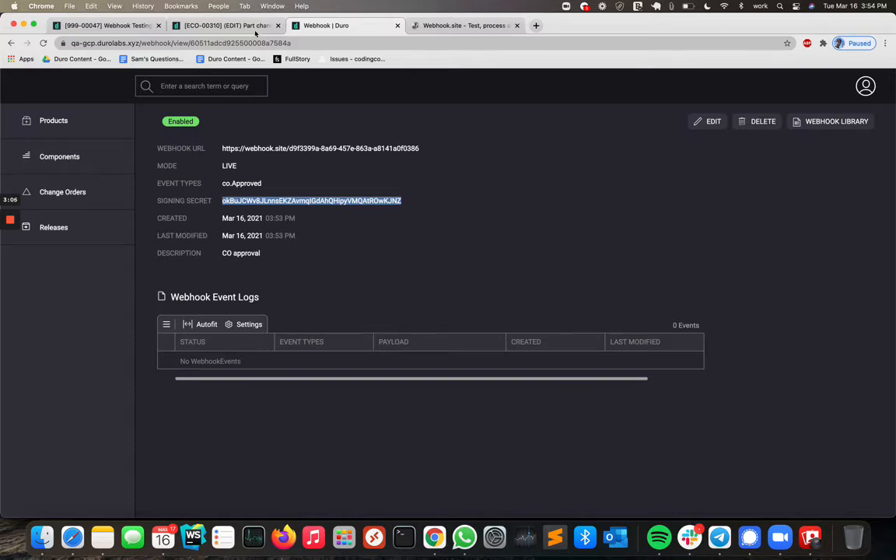
Return to the open change order and rename it to Part changed.
click(229, 25)
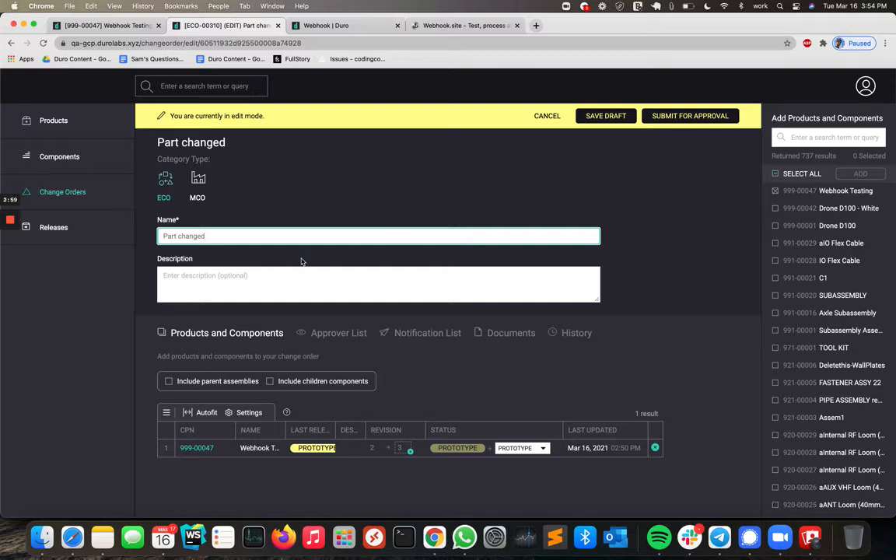
click(129, 26)
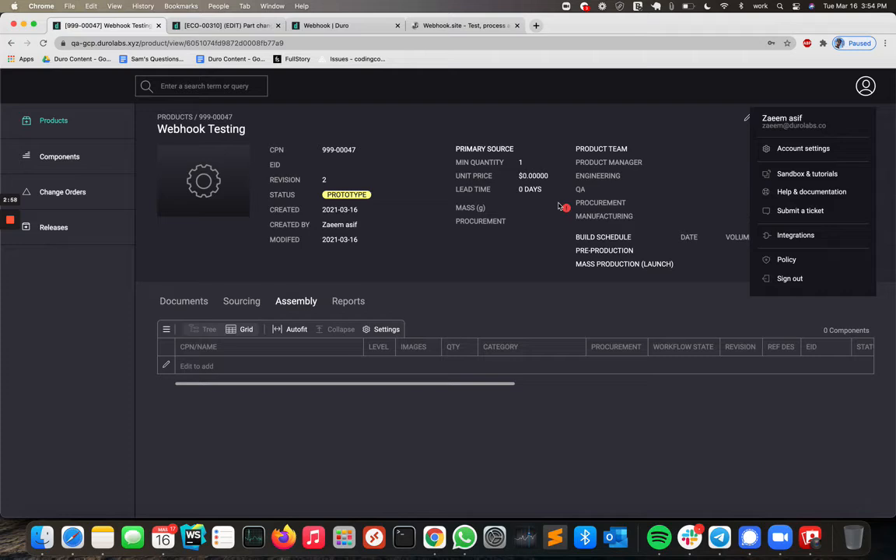
click(704, 156)
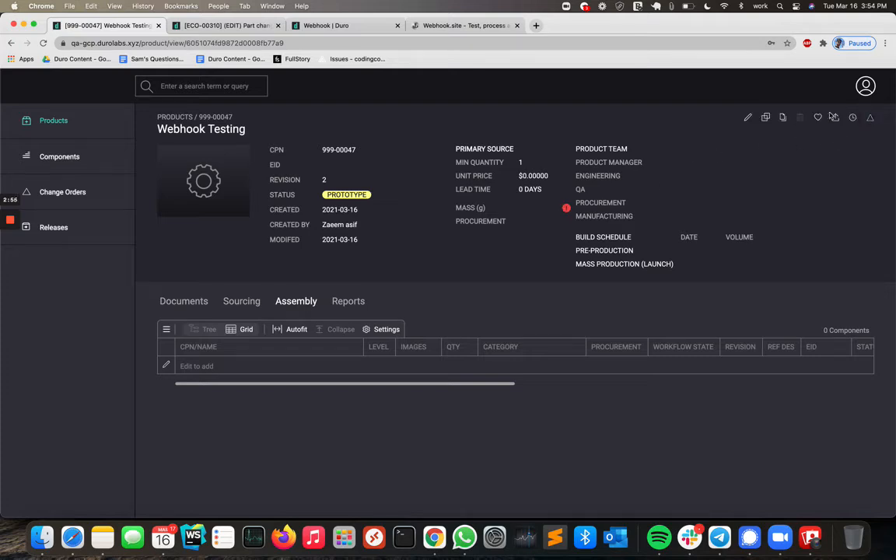
click(199, 24)
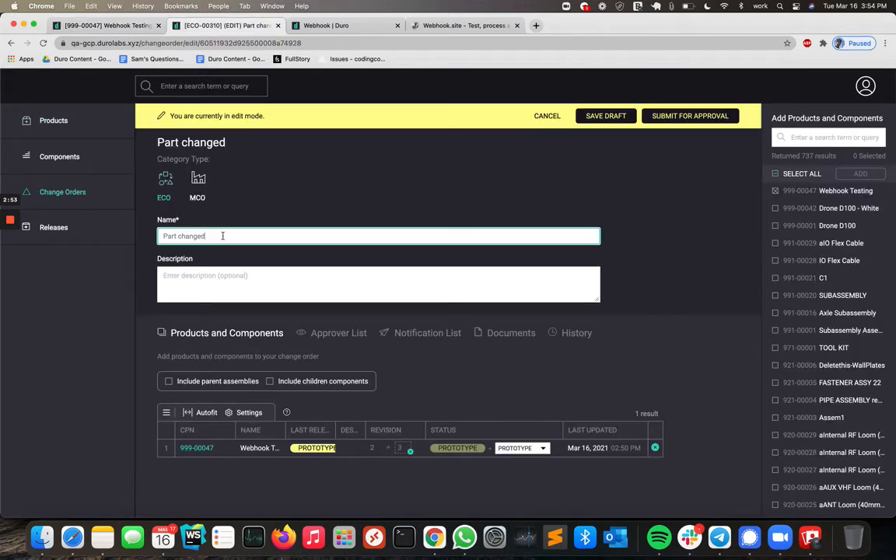
text(.)
Enter Small change. as the change order description and submit it for approval.
click(207, 283)
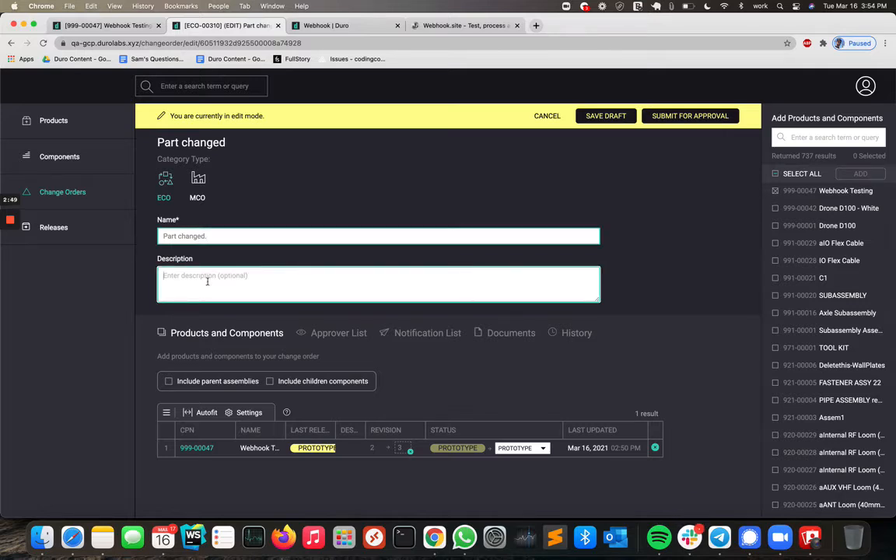
text(Small change.)
click(687, 117)
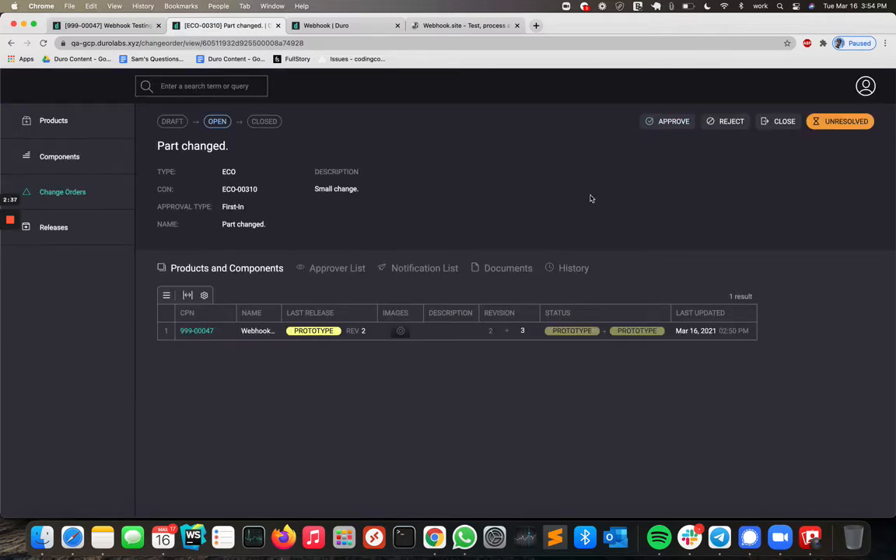
Approve the change order with the comment approved and looks good.
click(674, 122)
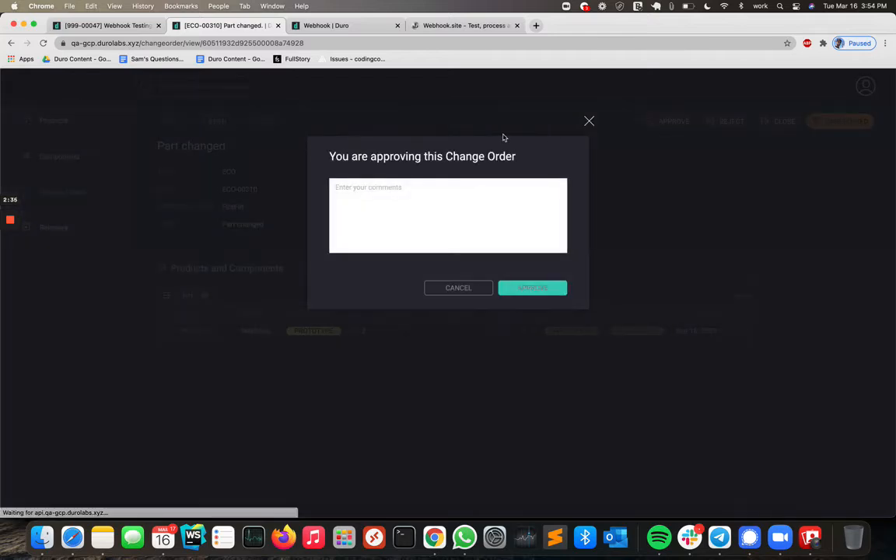
click(465, 206)
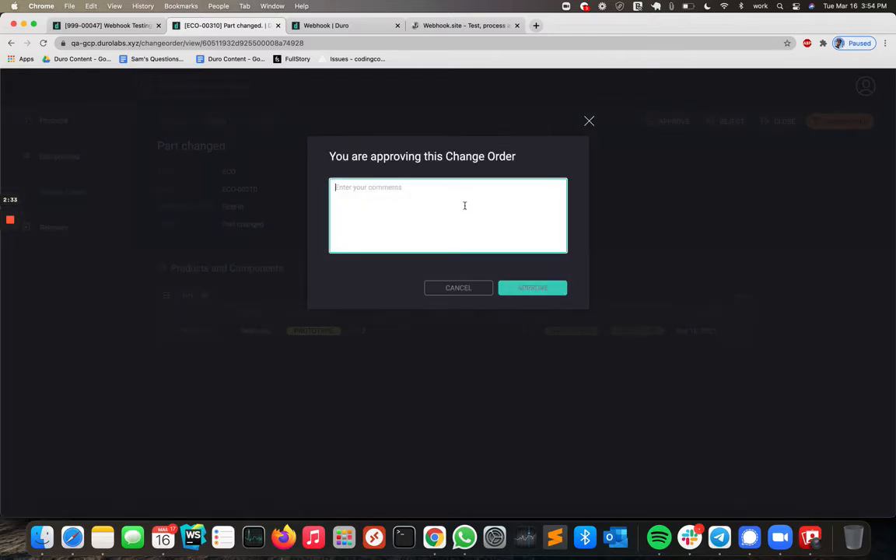
text(approved and looks good.)
click(532, 289)
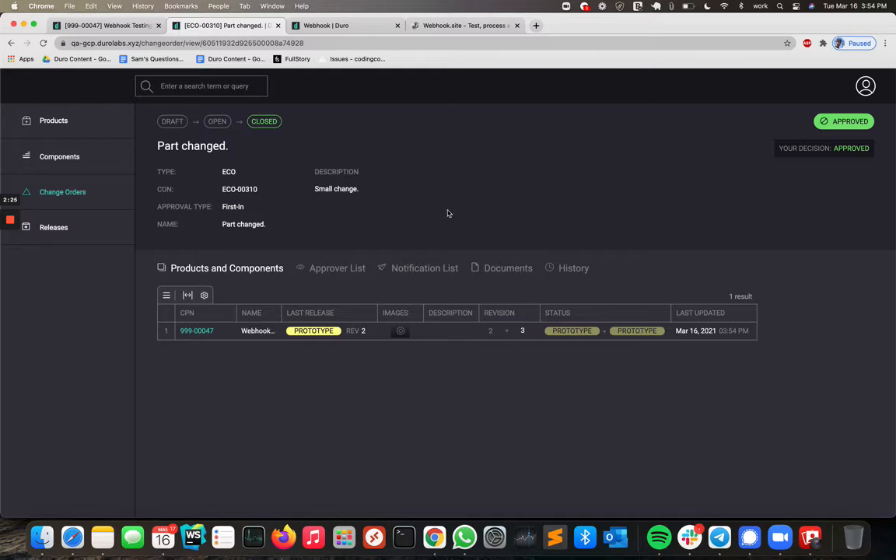
Reload the webhook details page and inspect the payload in its event log.
click(363, 28)
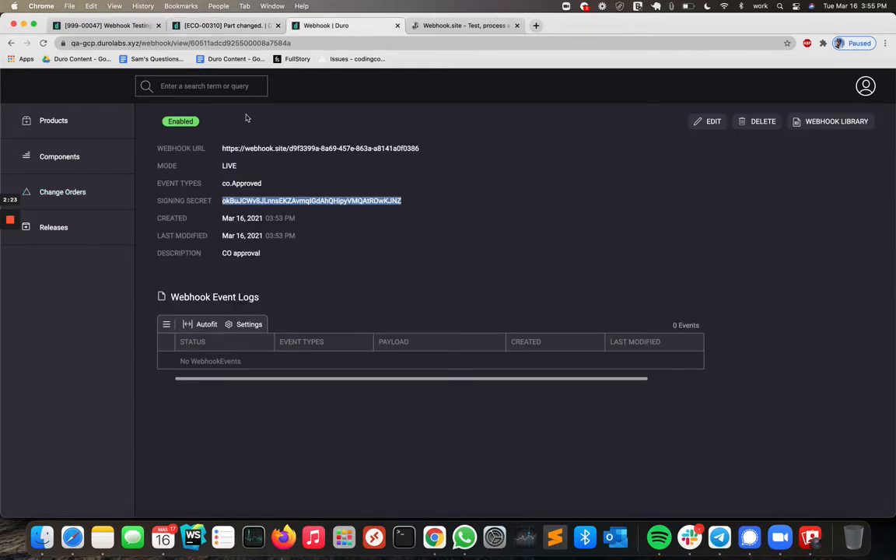
click(45, 44)
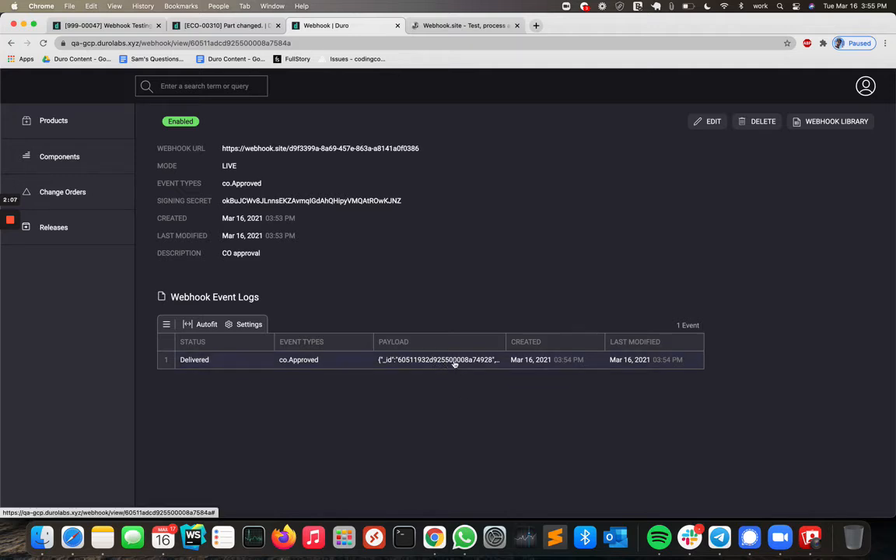
scroll(455, 364, right, 1)
scroll(455, 364, left, 1)
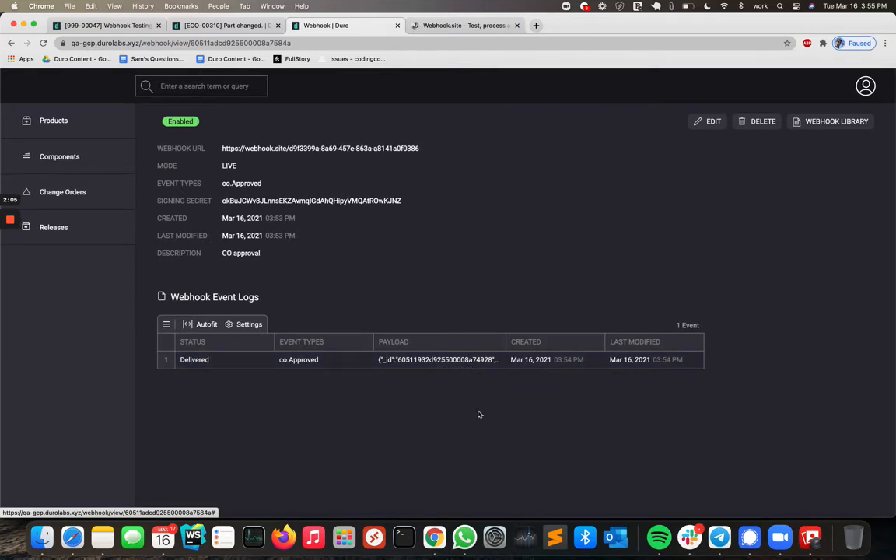
Compare the signing secret header of the received request with the webhook's signing secret.
click(462, 26)
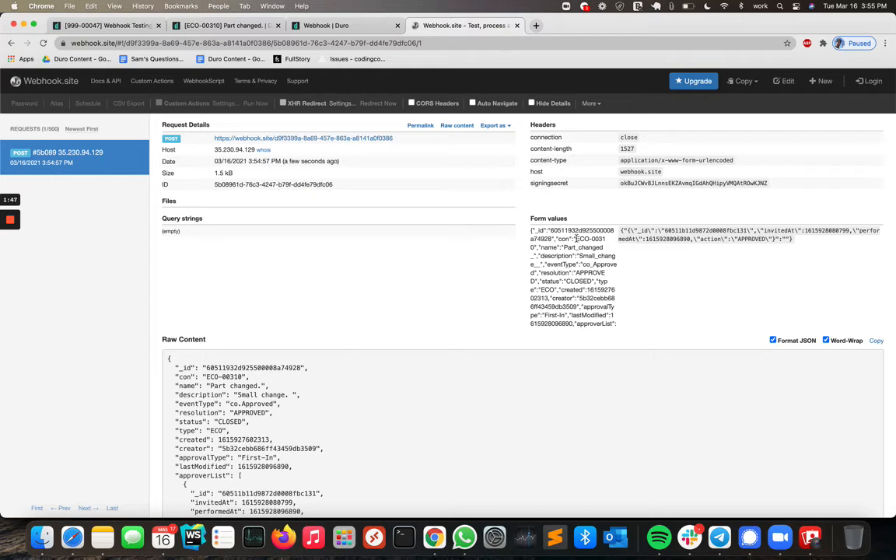
double_click(640, 183)
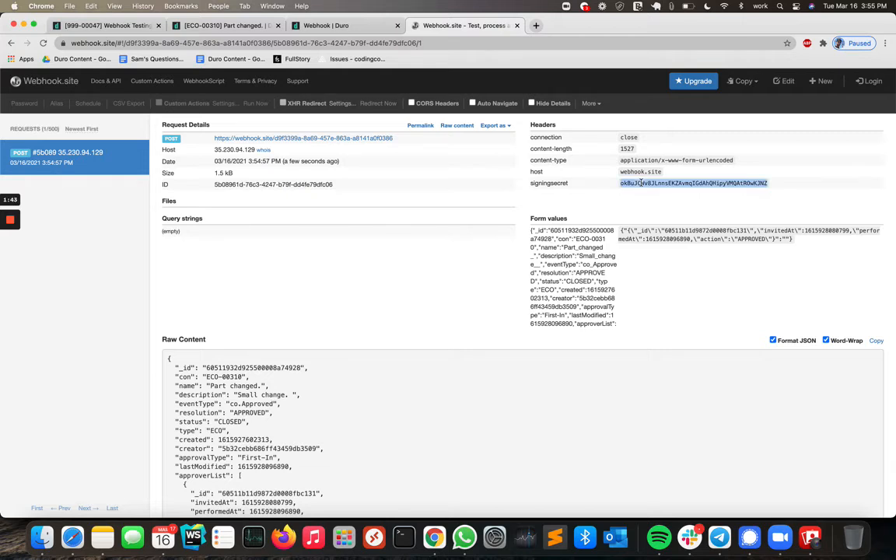
click(308, 24)
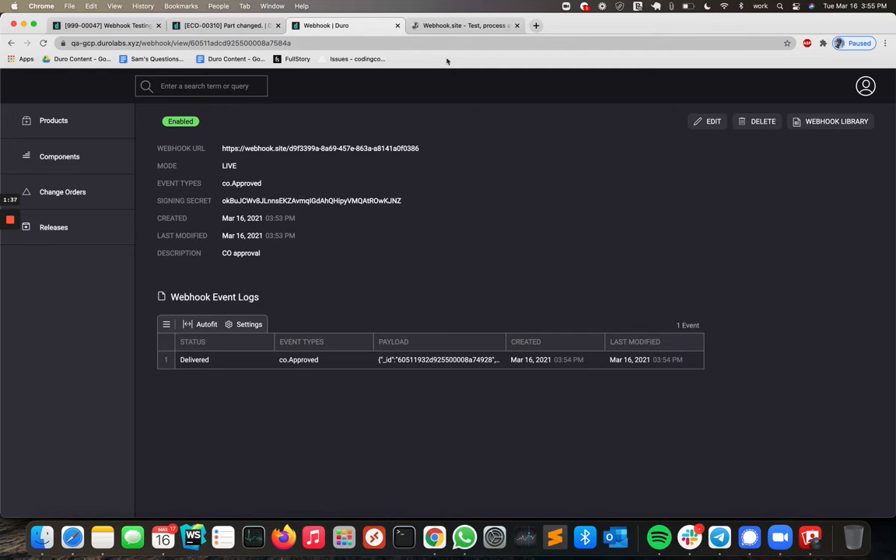
click(473, 26)
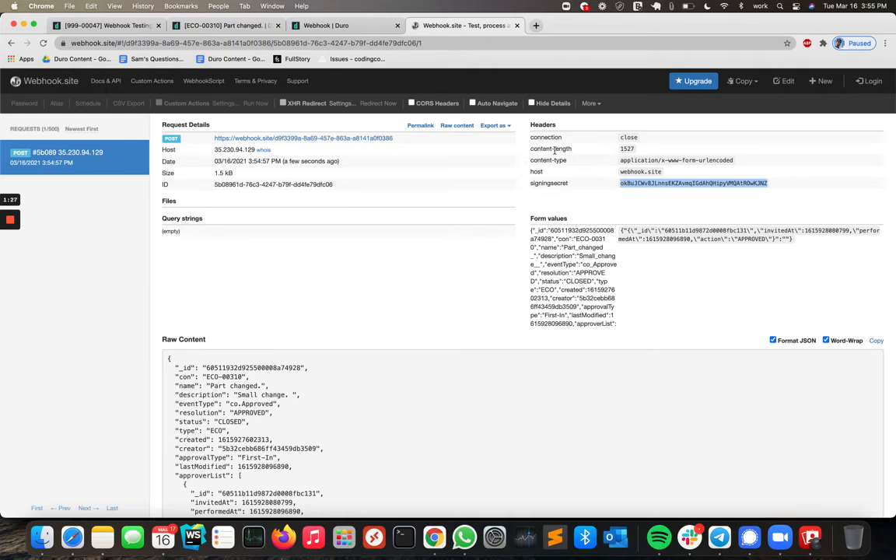
Scroll through the received request's raw JSON content.
scroll(419, 339, down, 4)
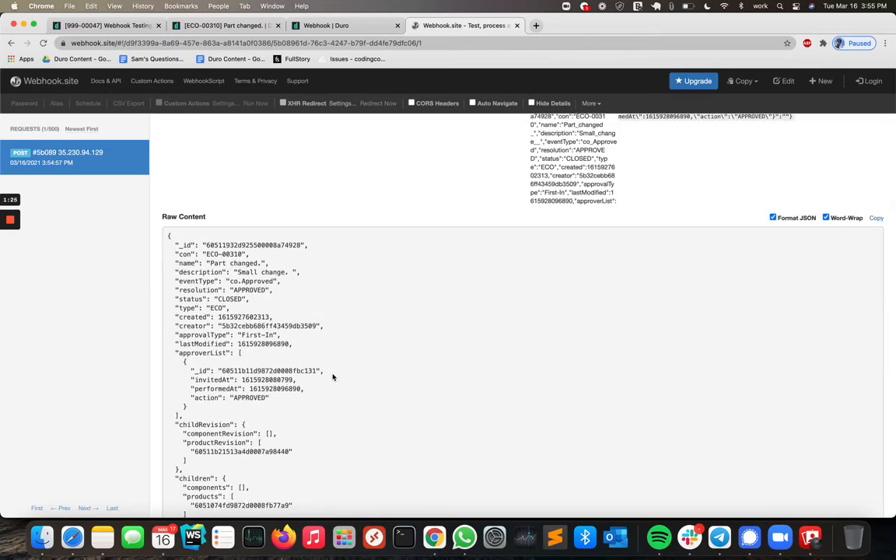
scroll(333, 378, down, 3)
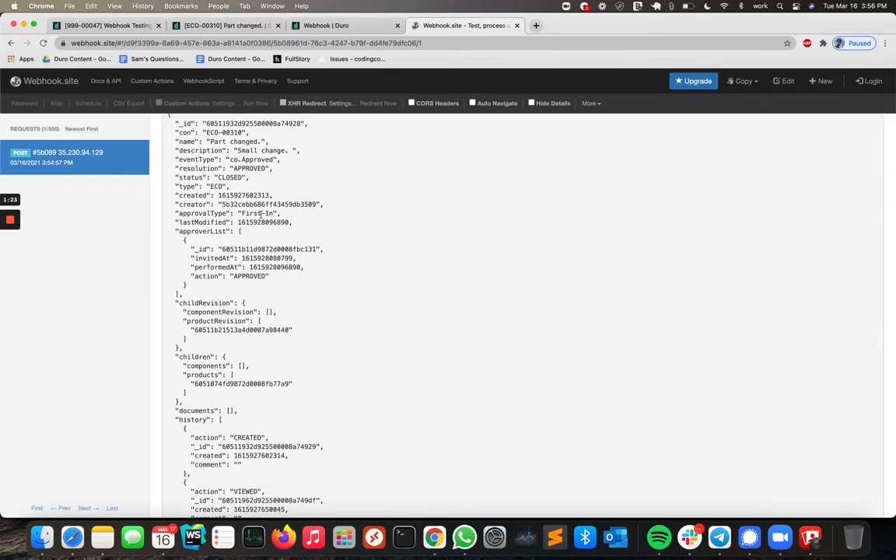
scroll(261, 214, down, 3)
scroll(262, 213, down, 6)
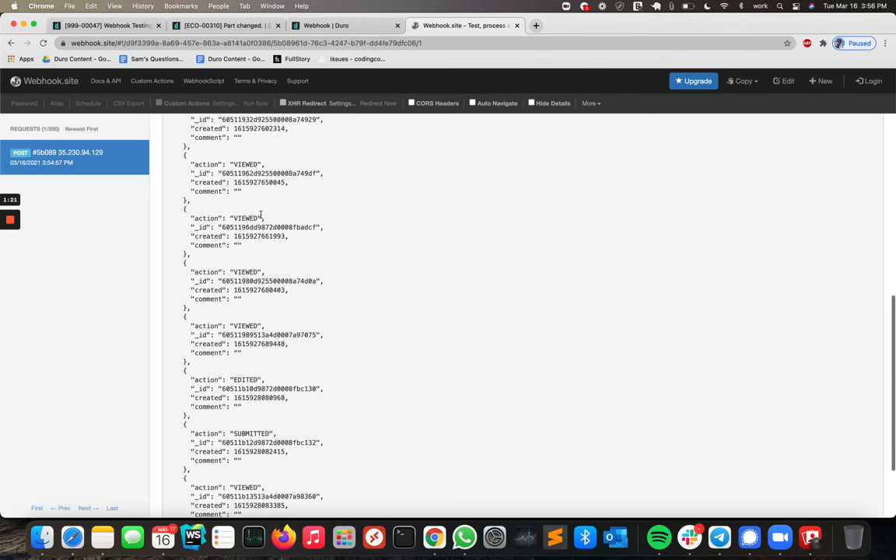
scroll(261, 215, up, 8)
scroll(260, 215, up, 15)
Switch between the webhook details and the received request payload to compare them.
click(319, 26)
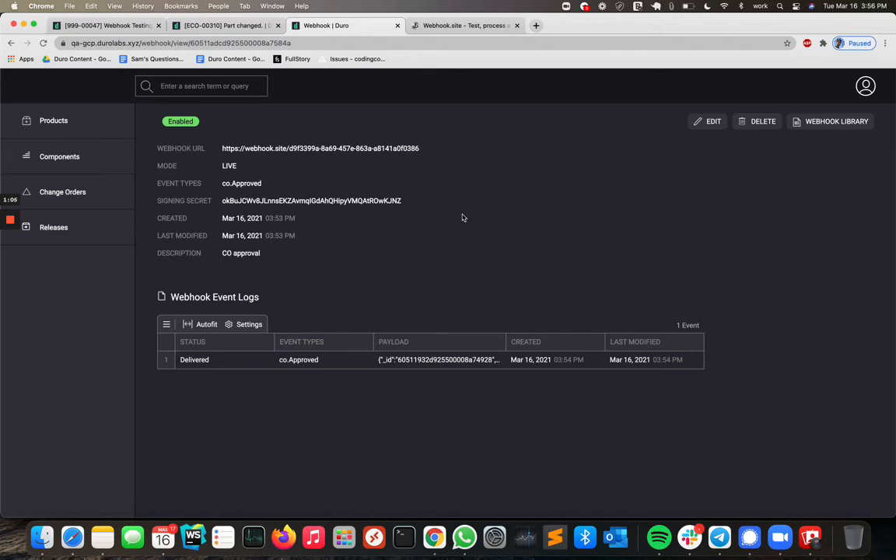
click(424, 26)
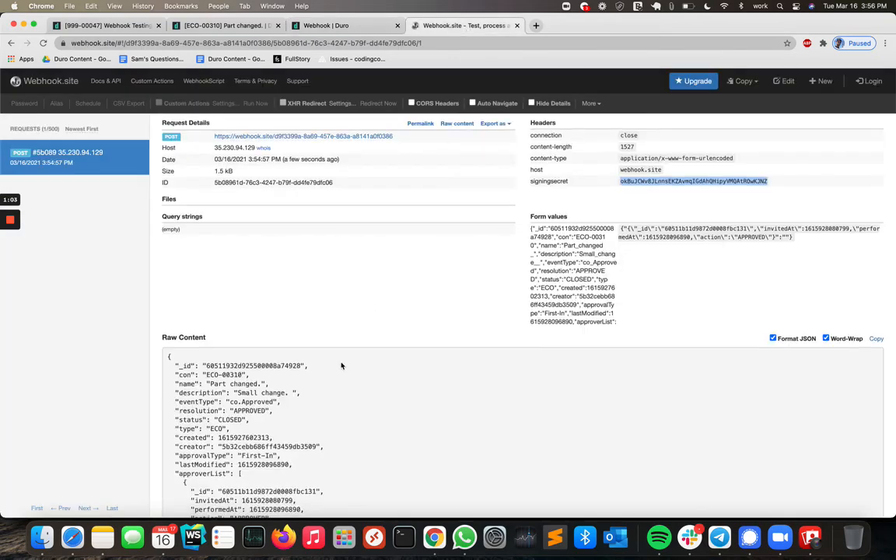
scroll(319, 334, down, 3)
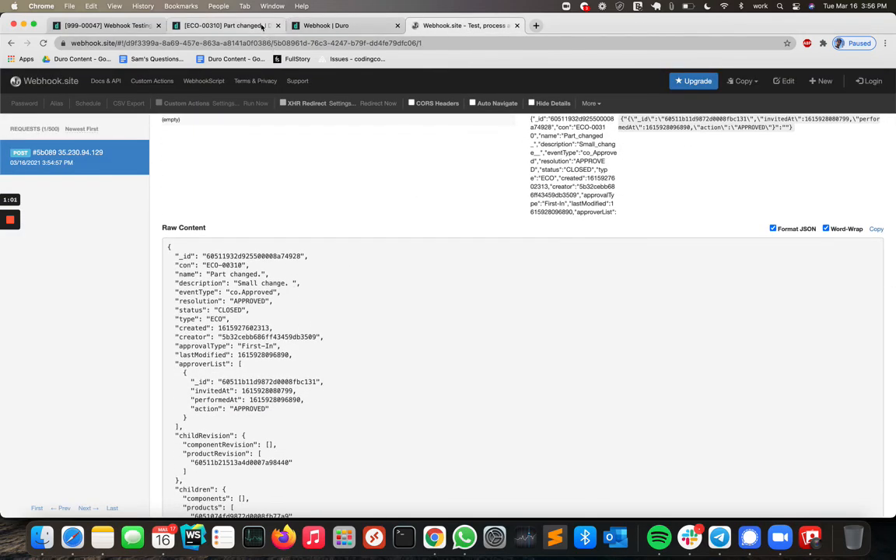
click(331, 26)
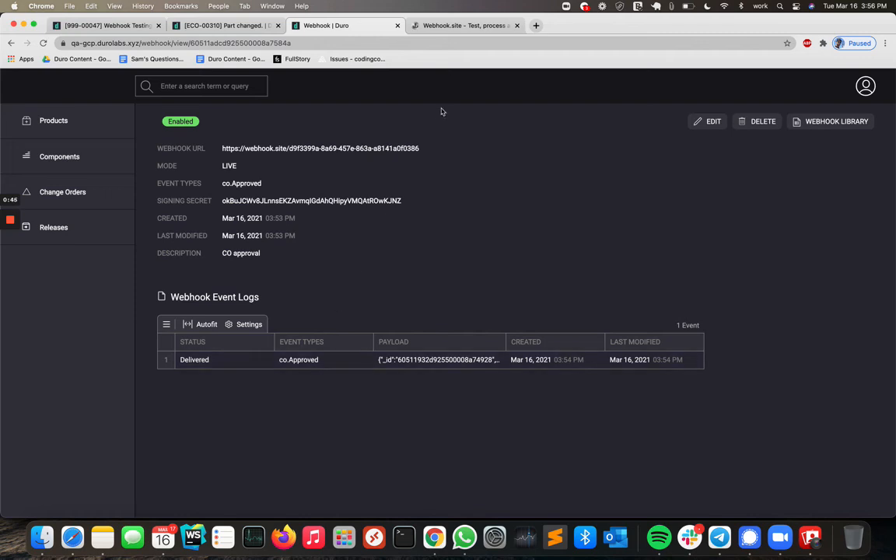
click(449, 28)
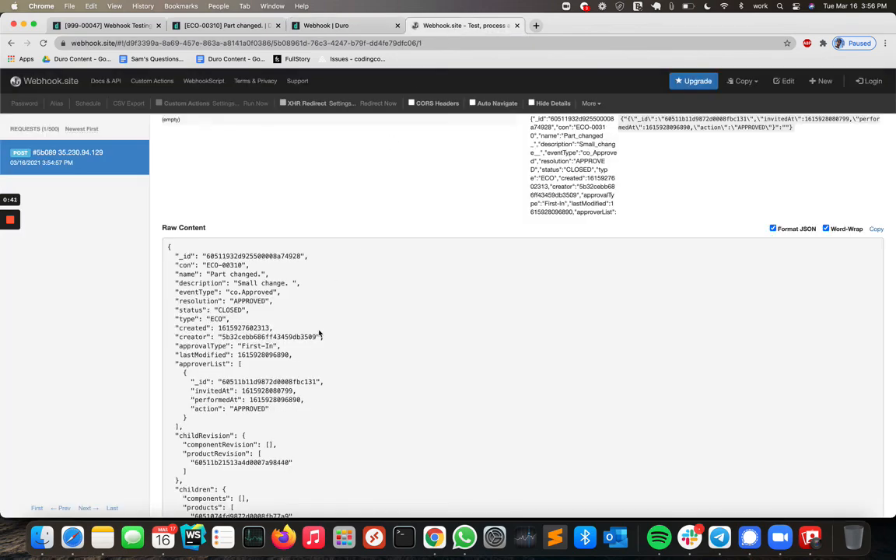
Scroll to the end of the received payload's history entries and return to the webhook details page.
scroll(303, 319, down, 5)
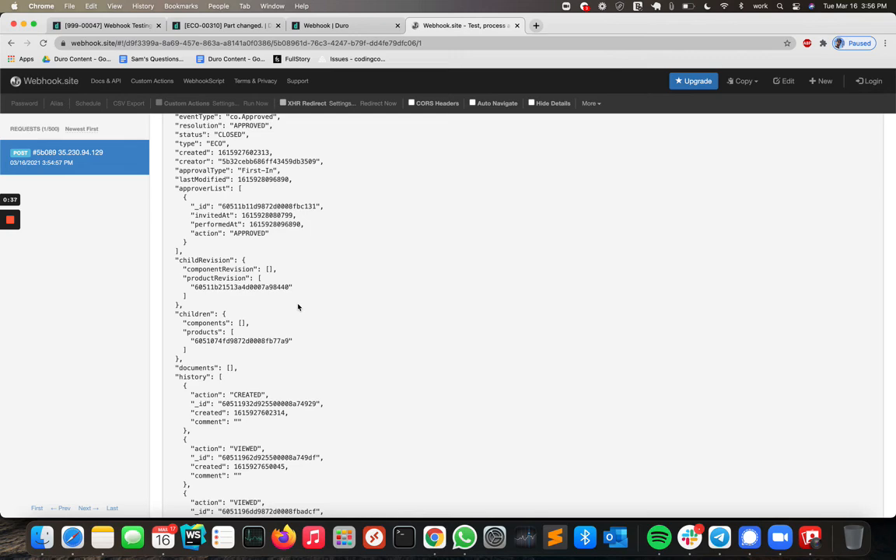
scroll(298, 308, down, 10)
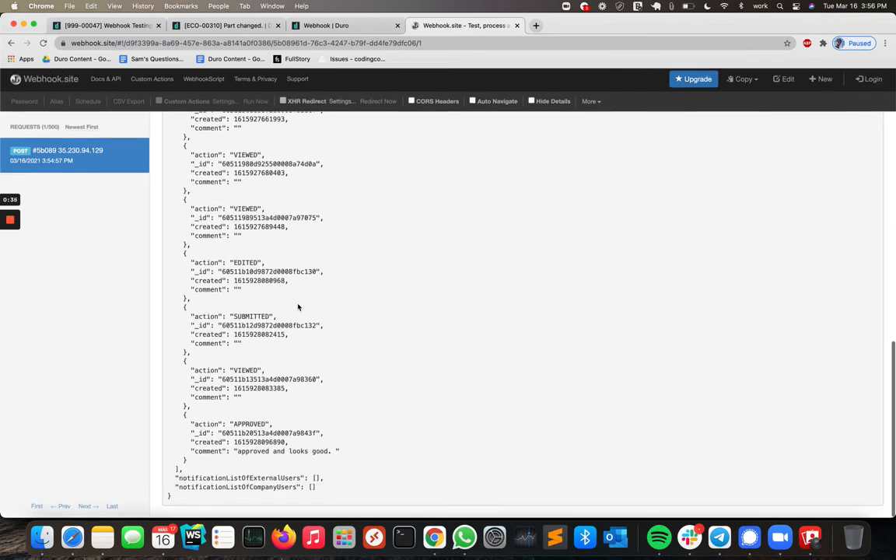
click(319, 25)
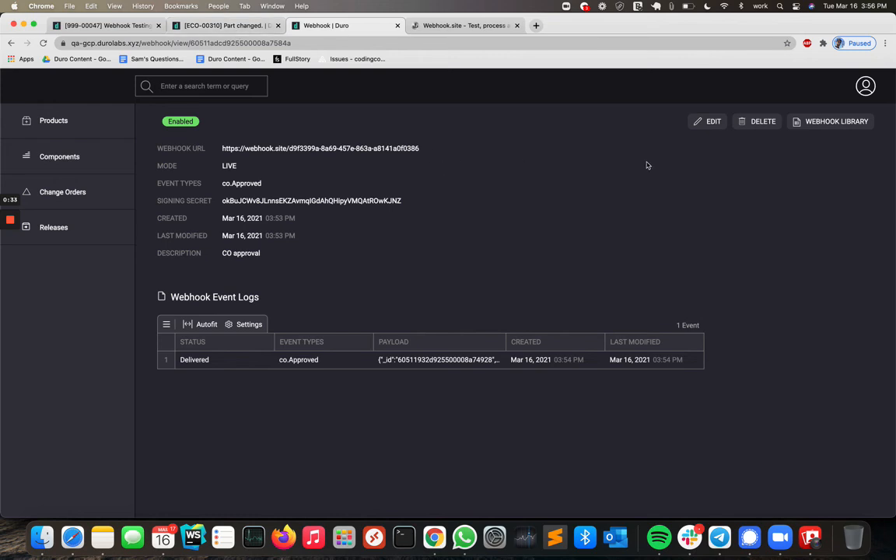
Edit the webhook to also subscribe to Change Order Rejected and Change Order Submitted events, keep it enabled, and save.
click(705, 122)
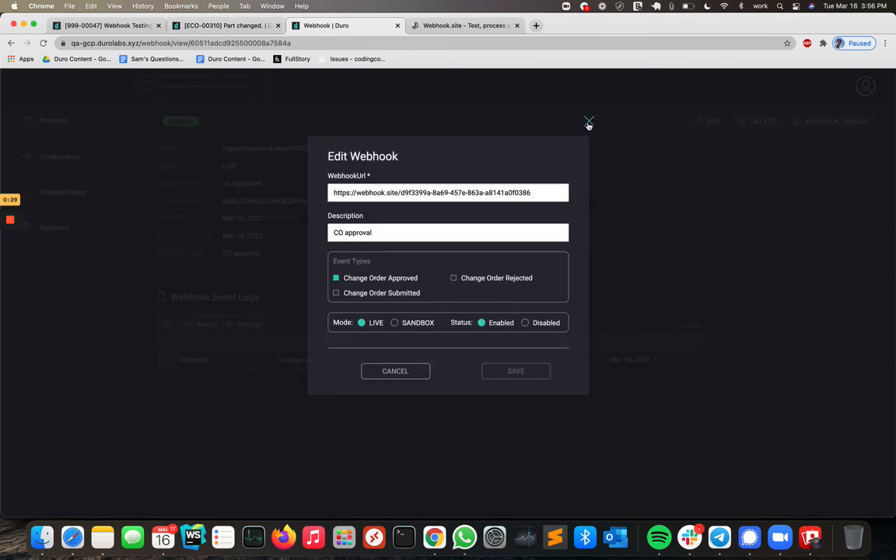
click(454, 279)
click(527, 323)
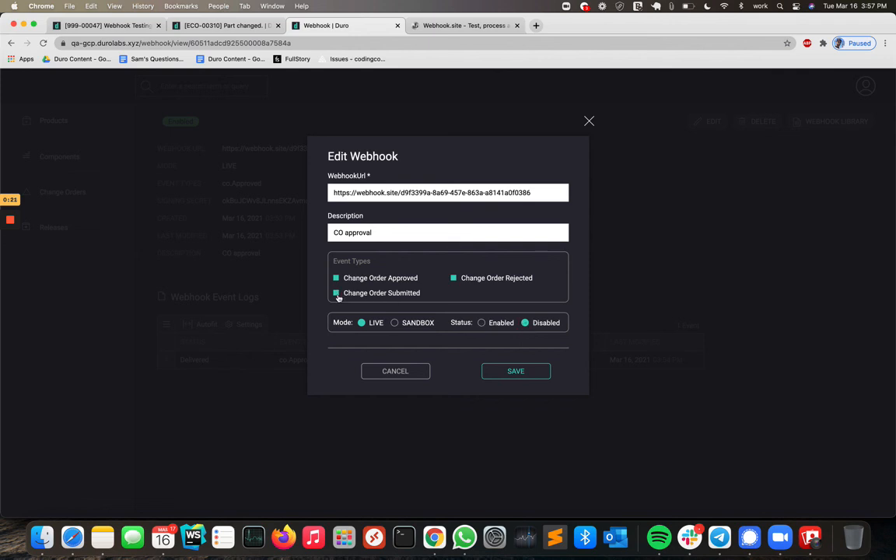
click(482, 324)
click(524, 378)
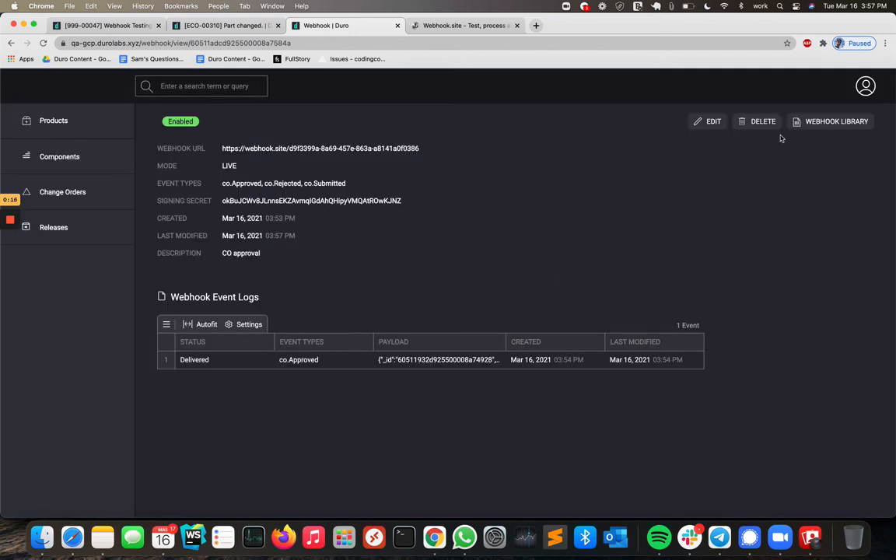
Open the webhook library list, open the new webhook form, and close it without creating anything.
click(829, 122)
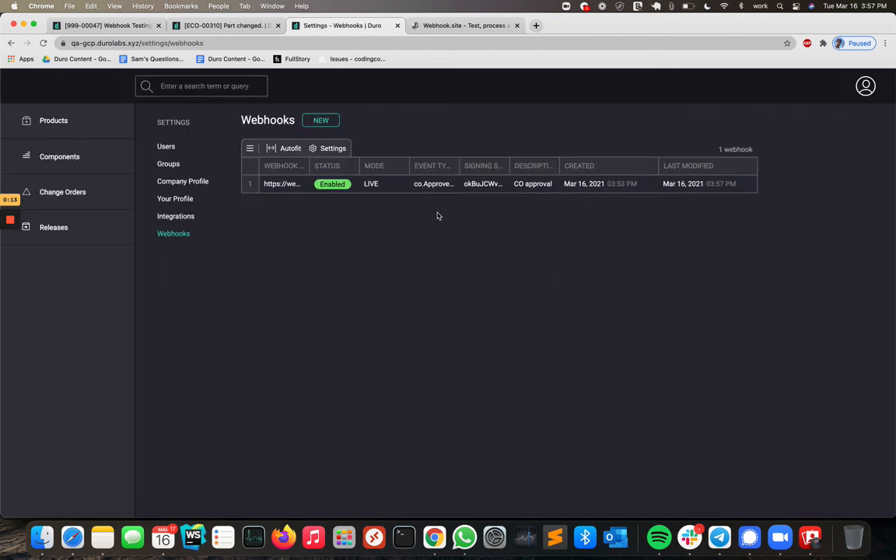
click(329, 123)
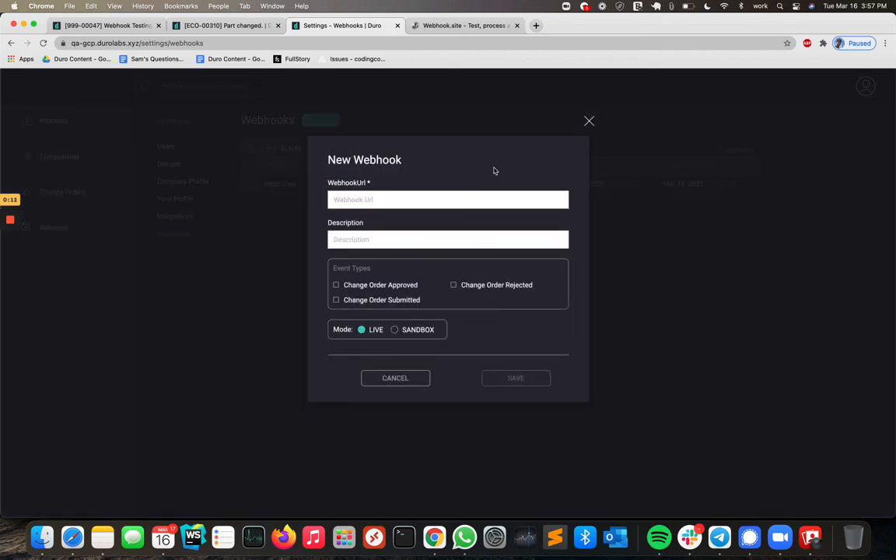
click(589, 123)
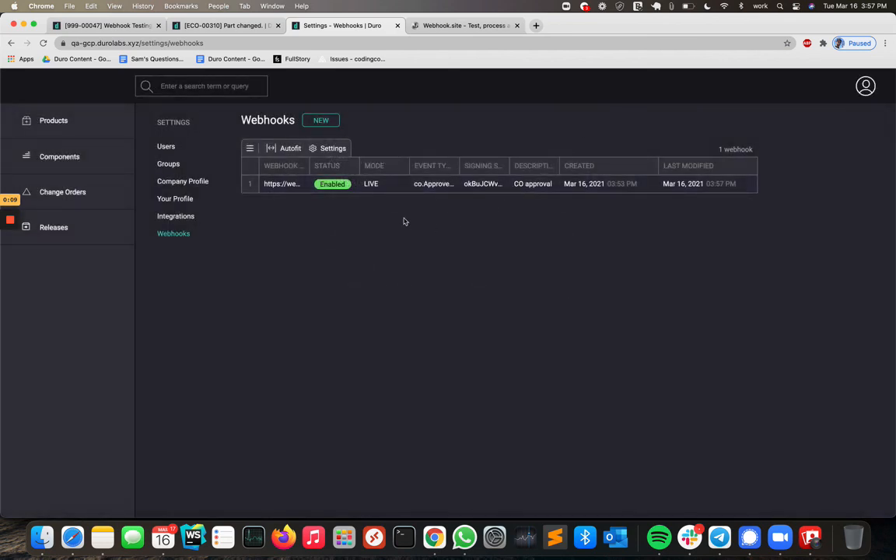